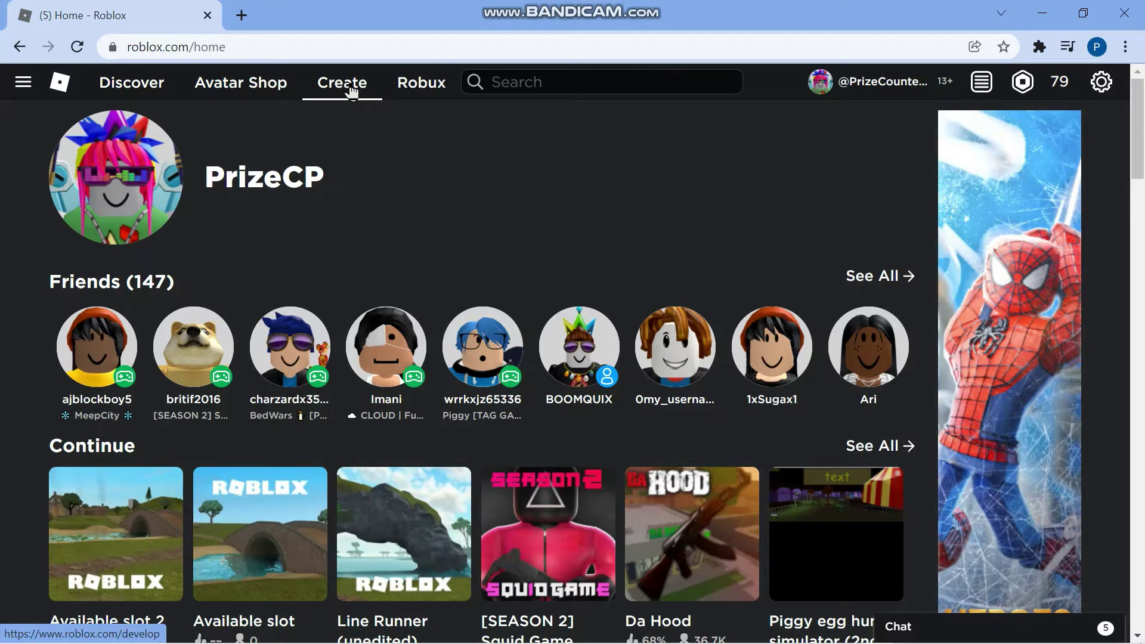
Open the gear options menu for My Epic Game in the Create page's experience list
{"action": "left_click", "coordinate": [352, 91]}
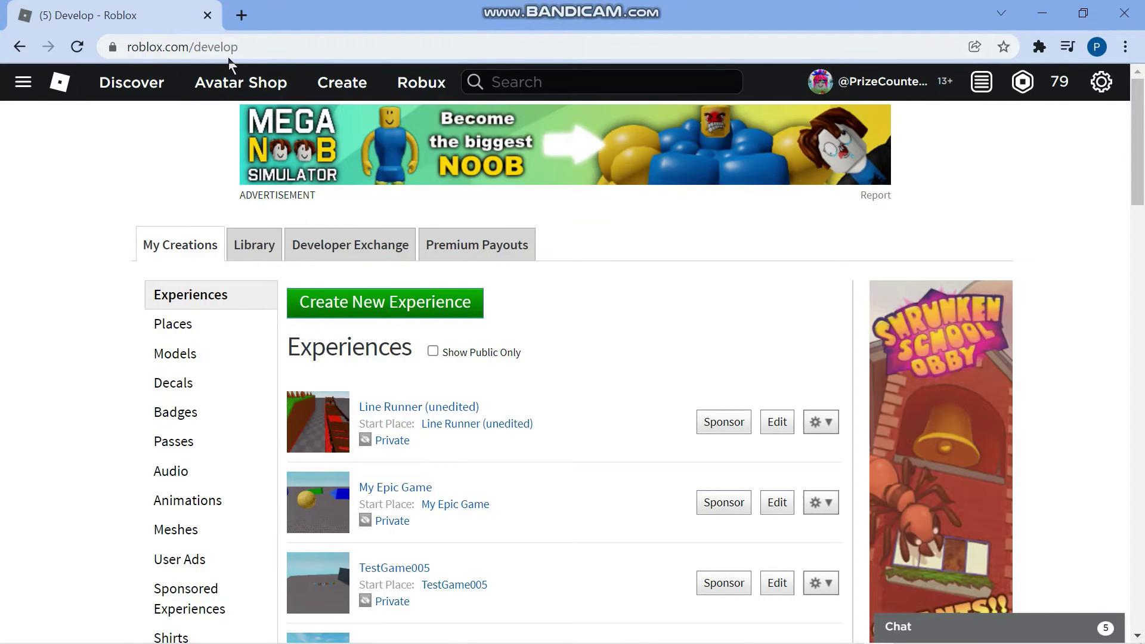
{"action": "scroll", "coordinate": [556, 406], "scroll_direction": "down", "scroll_amount": 1}
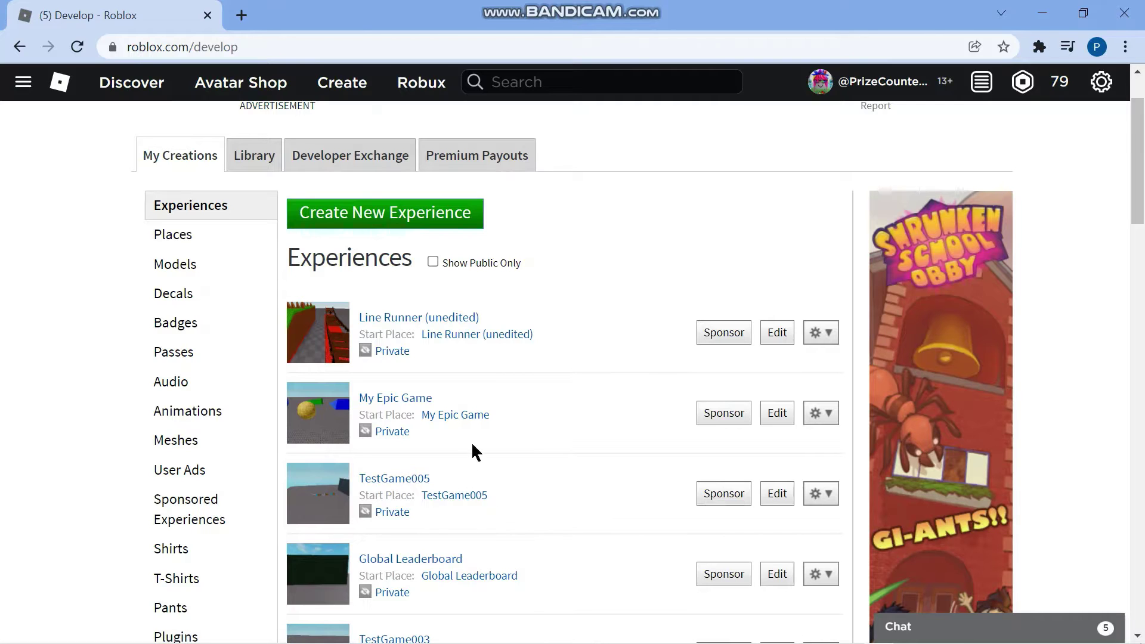
{"action": "left_click", "coordinate": [824, 424]}
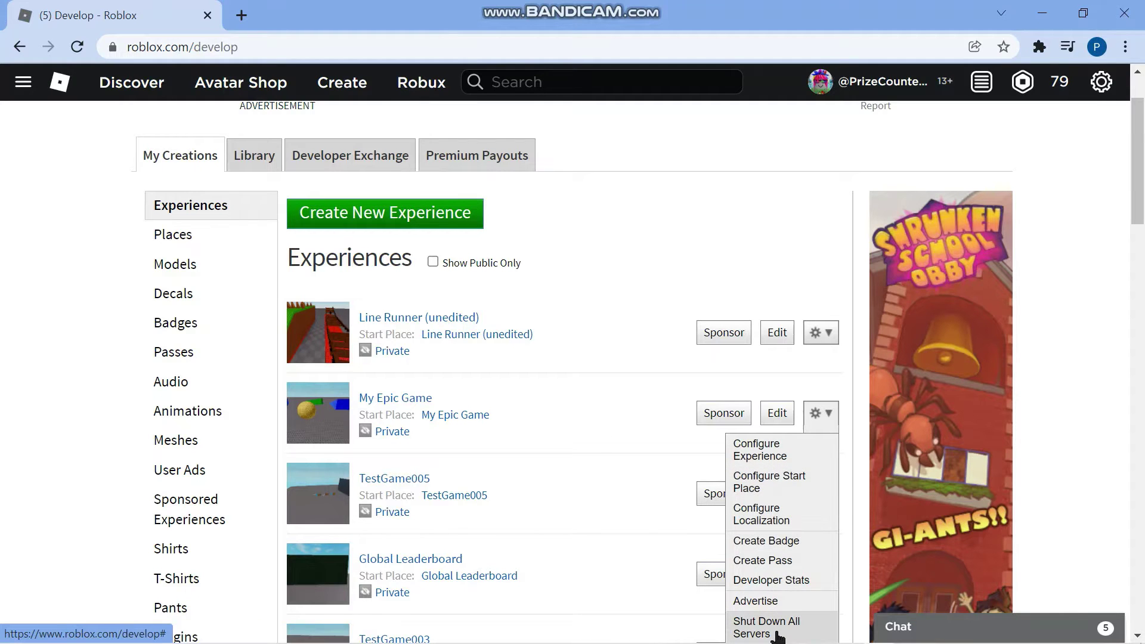
Rename My Epic Game to 'Epic Game', set it to Public, and save
{"action": "left_click", "coordinate": [793, 460]}
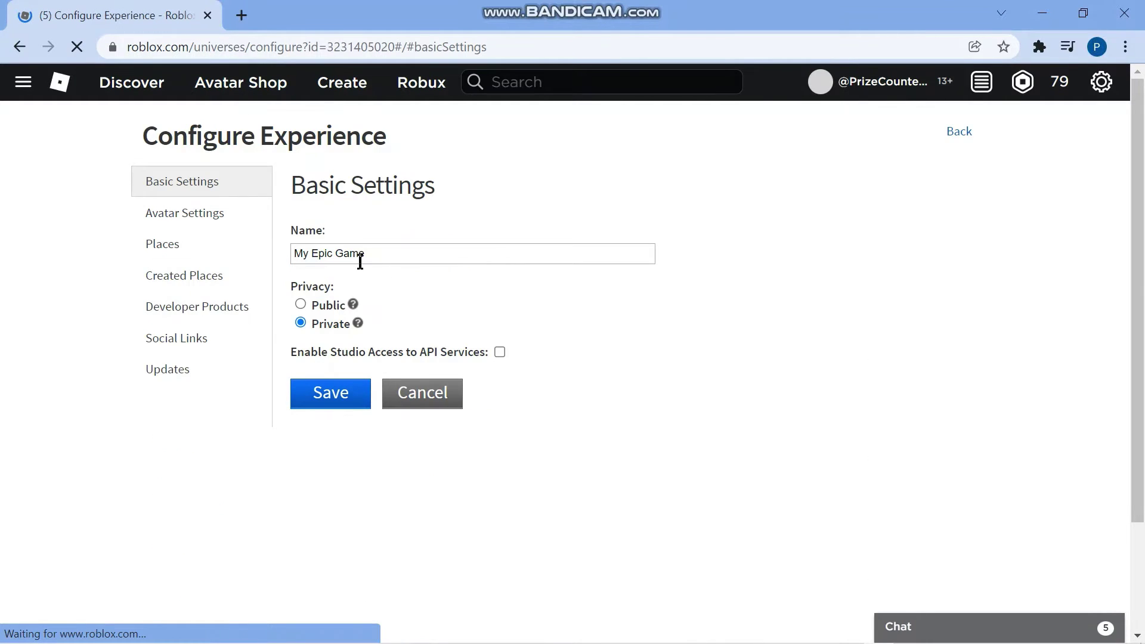
{"action": "left_click", "coordinate": [315, 253]}
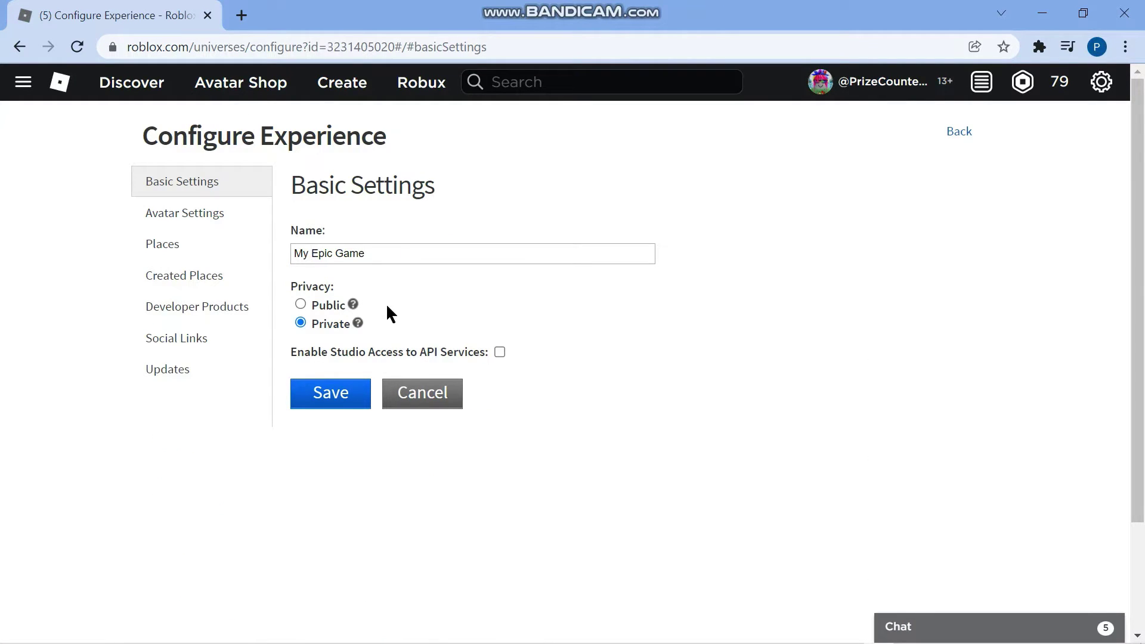
{"action": "key", "text": "BackSpace"}
{"action": "key", "text": "BackSpace"}
{"action": "key", "text": "BackSpace"}
{"action": "left_click", "coordinate": [301, 305]}
{"action": "left_click", "coordinate": [328, 401]}
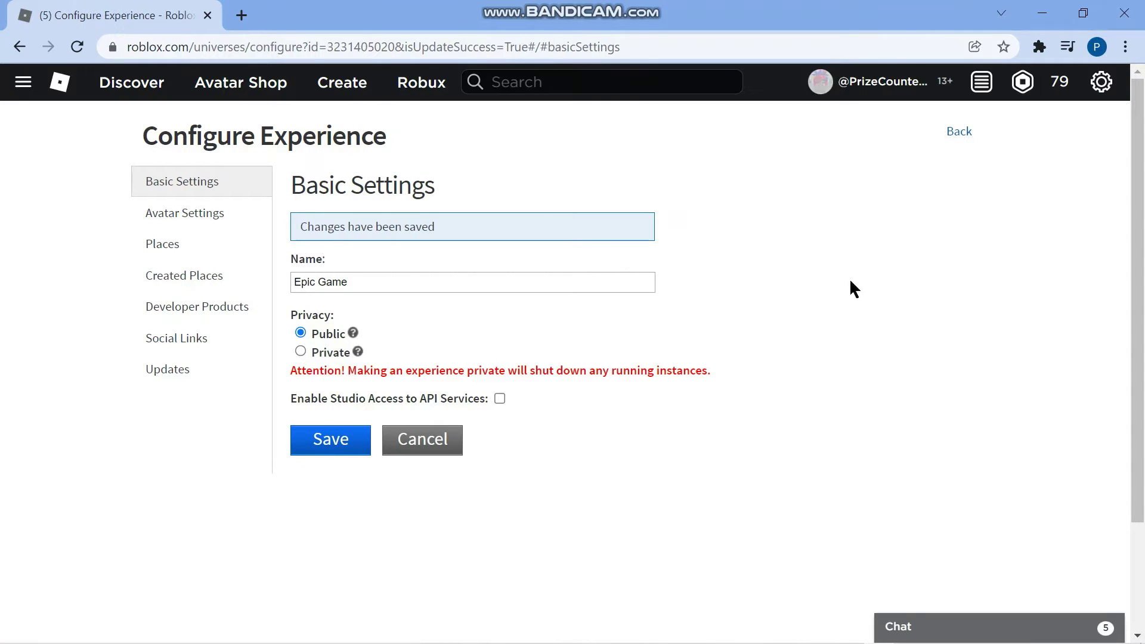
Return to Create and open the options menu for Epic Game, now listed as Public
{"action": "left_click", "coordinate": [349, 89]}
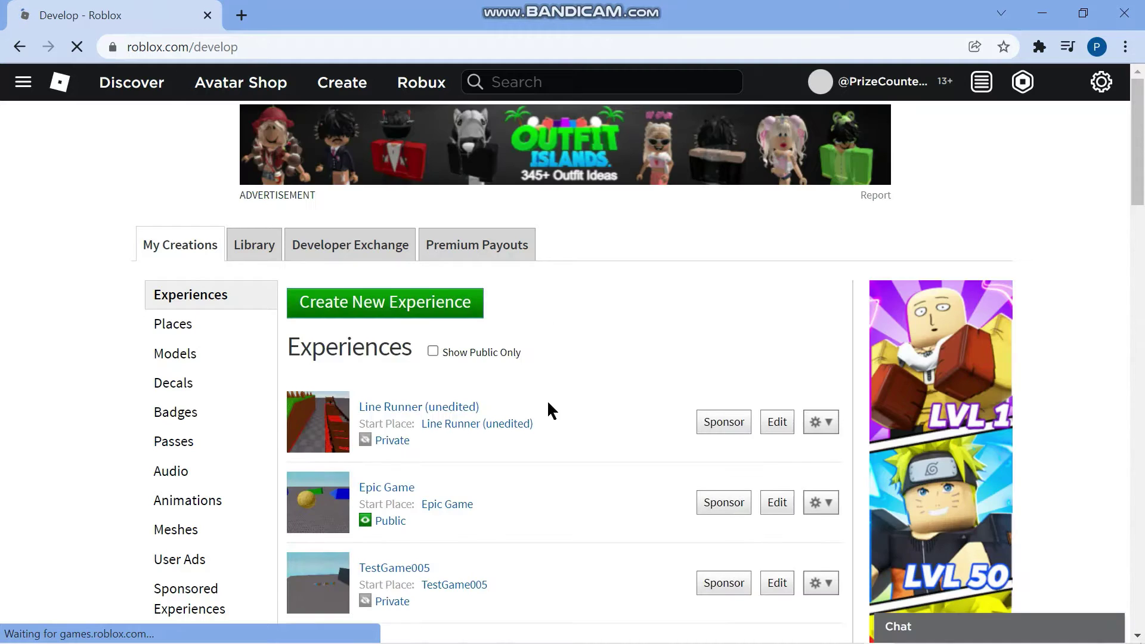
{"action": "scroll", "coordinate": [547, 410], "scroll_direction": "down", "scroll_amount": 1}
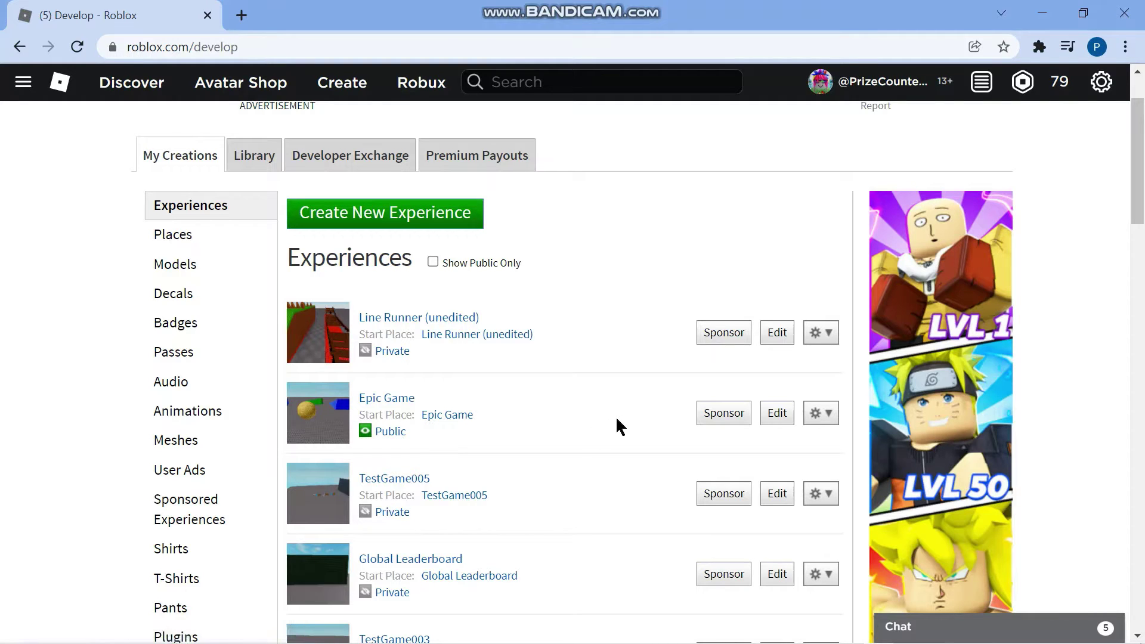
{"action": "left_click", "coordinate": [828, 422]}
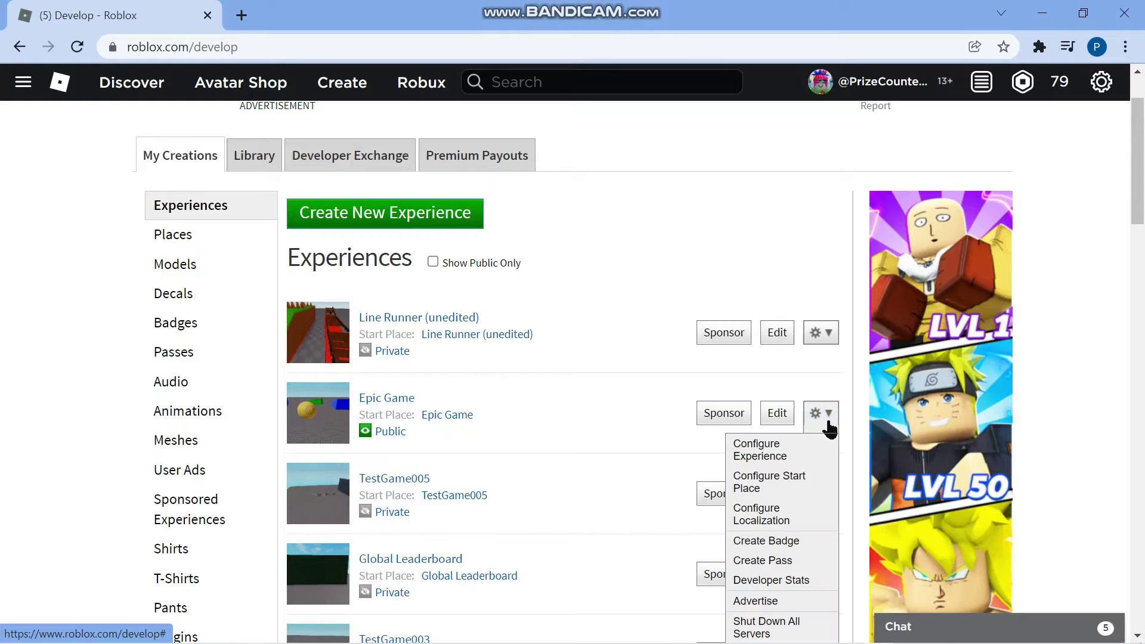
Change Epic Game's start place description from 'My battle game' to 'Battle game' and save
{"action": "left_click", "coordinate": [813, 489]}
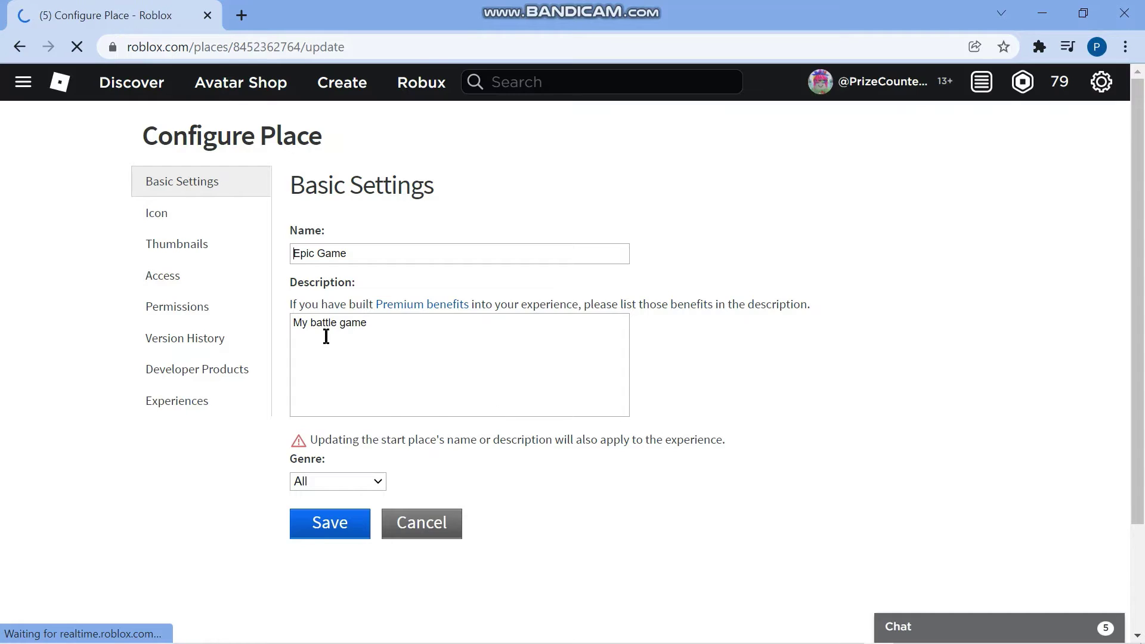
{"action": "left_click", "coordinate": [370, 365]}
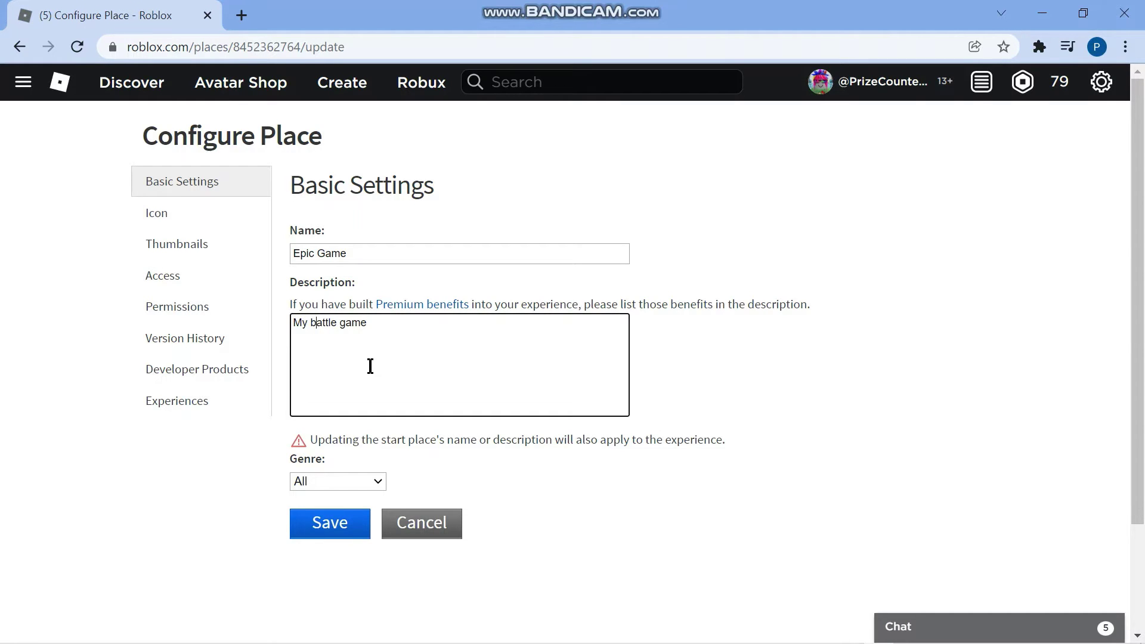
{"action": "key", "text": "BackSpace"}
{"action": "key", "text": "BackSpace"}
{"action": "key", "text": "BackSpace"}
{"action": "key", "text": "BackSpace"}
{"action": "type", "text": "B"}
{"action": "left_click", "coordinate": [337, 525]}
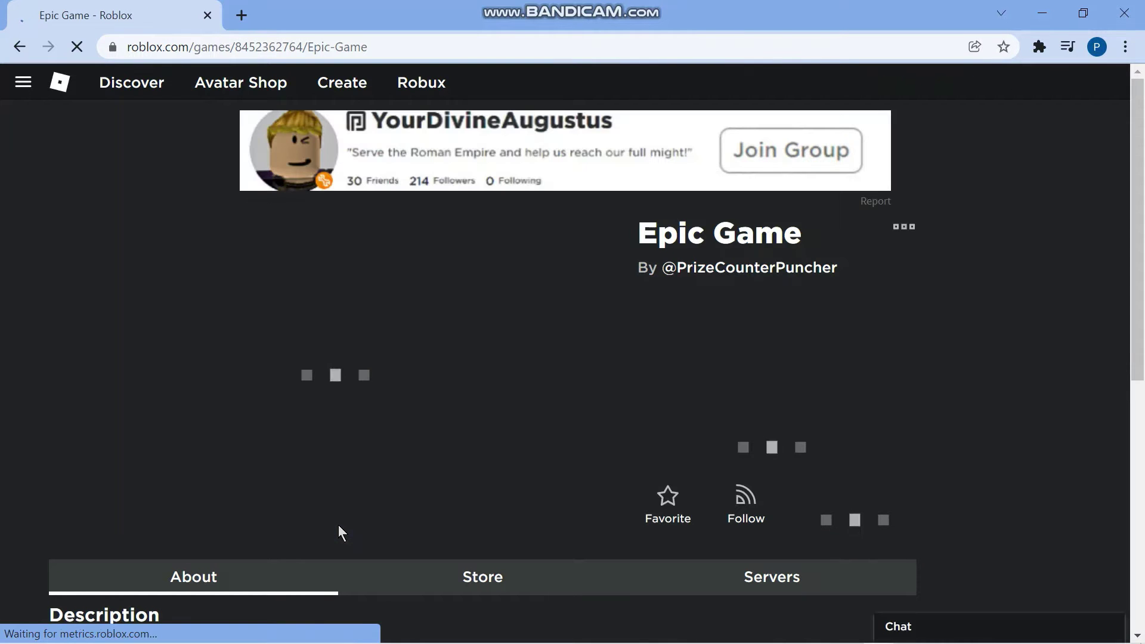
Check that Epic Game's page description reads 'Battle game'
{"action": "scroll", "coordinate": [337, 471], "scroll_direction": "down", "scroll_amount": 3}
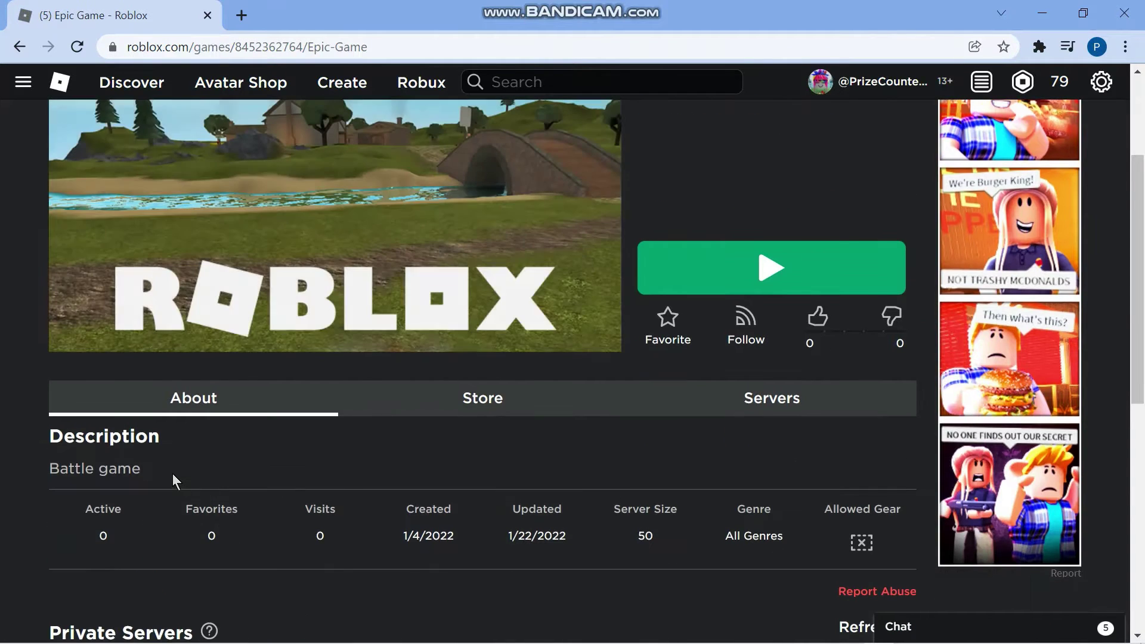
{"action": "left_click_drag", "start_coordinate": [155, 472], "coordinate": [48, 470]}
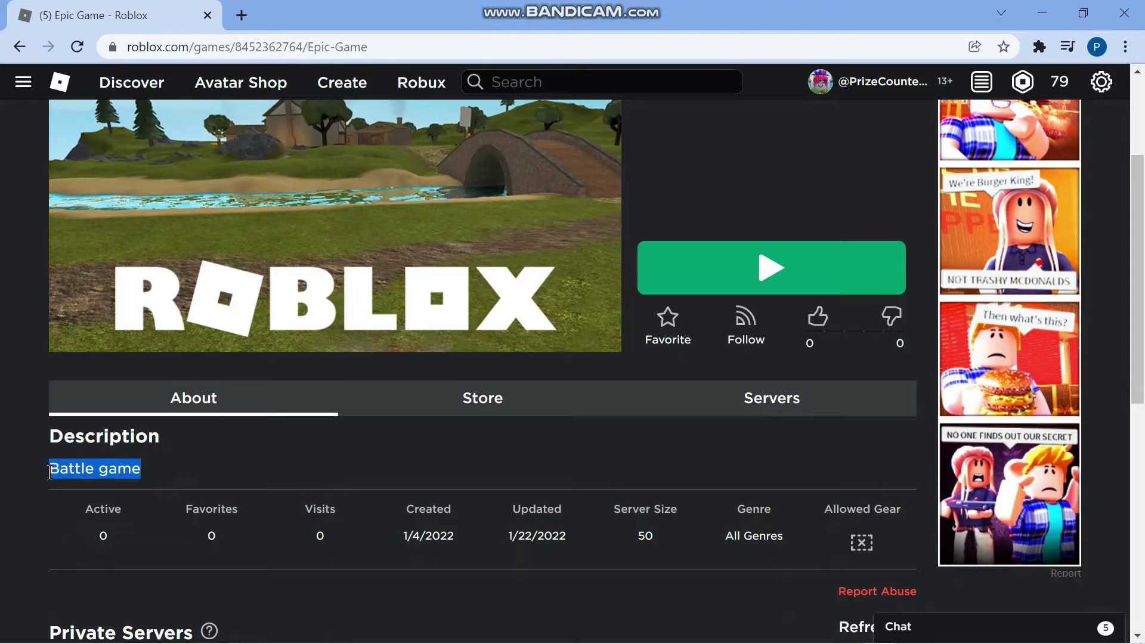
{"action": "left_click", "coordinate": [152, 472]}
{"action": "scroll", "coordinate": [451, 464], "scroll_direction": "up", "scroll_amount": 3}
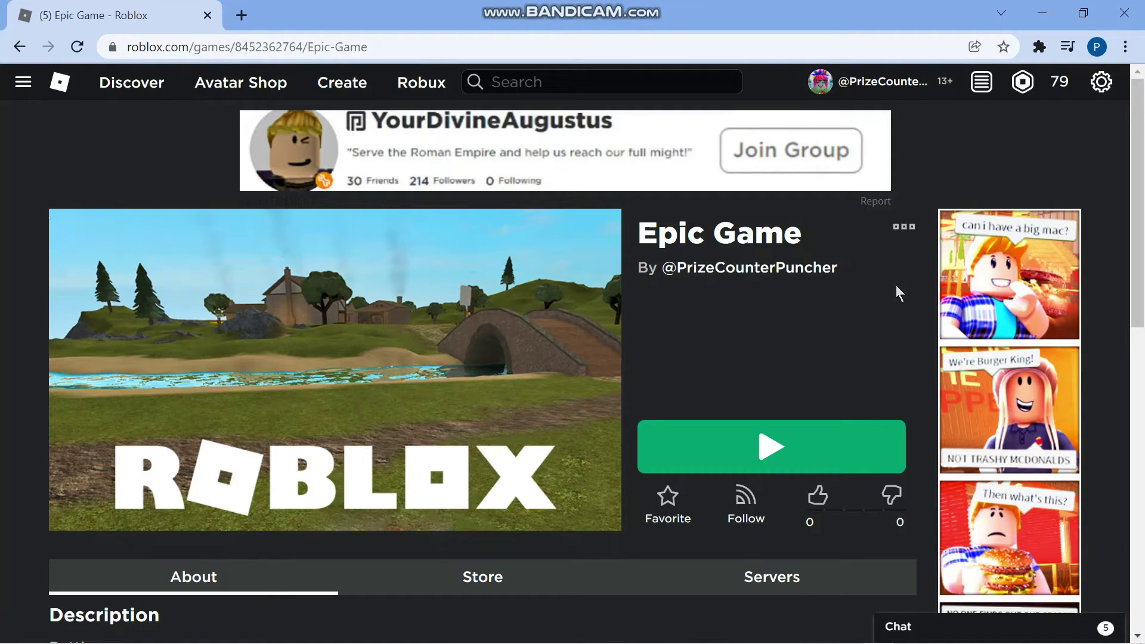
{"action": "left_click", "coordinate": [905, 230]}
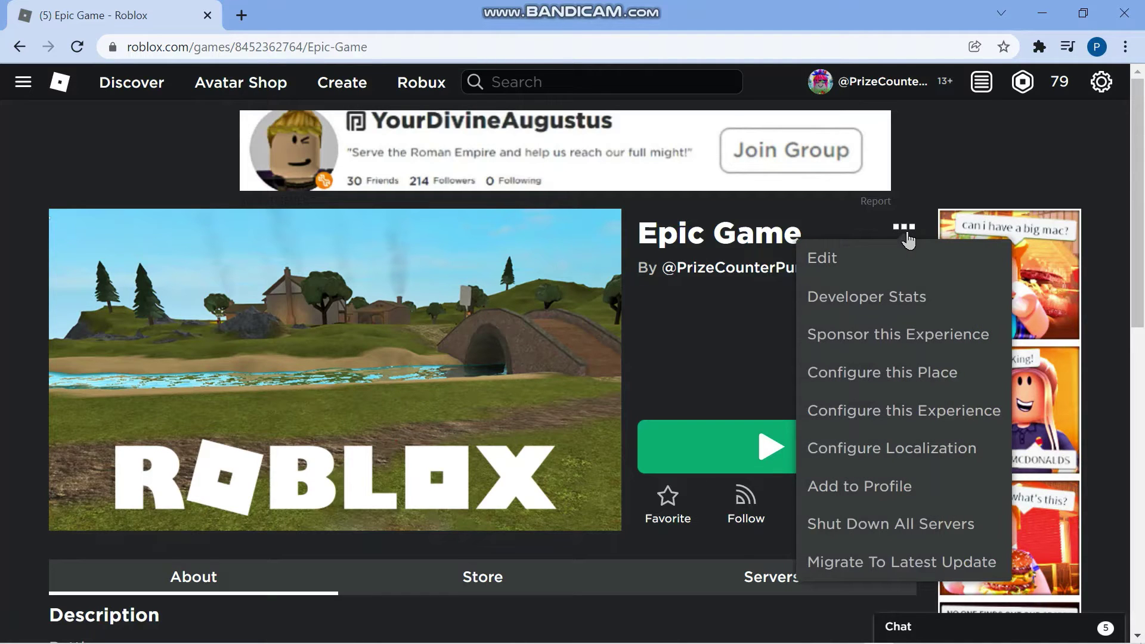
{"action": "left_click", "coordinate": [887, 376]}
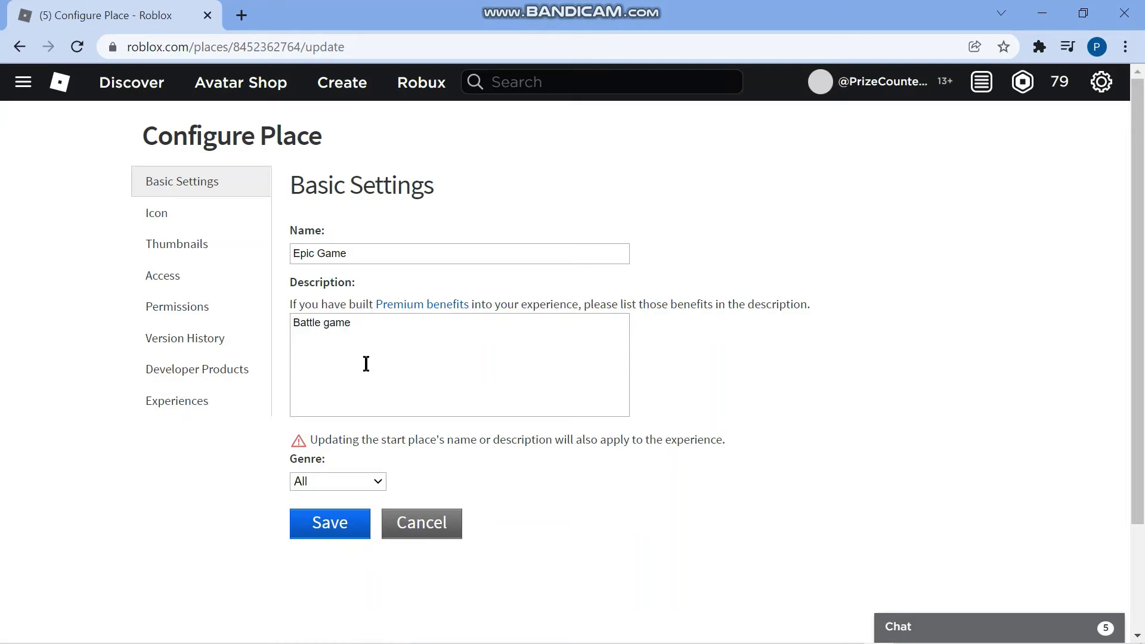
{"action": "left_click", "coordinate": [309, 525]}
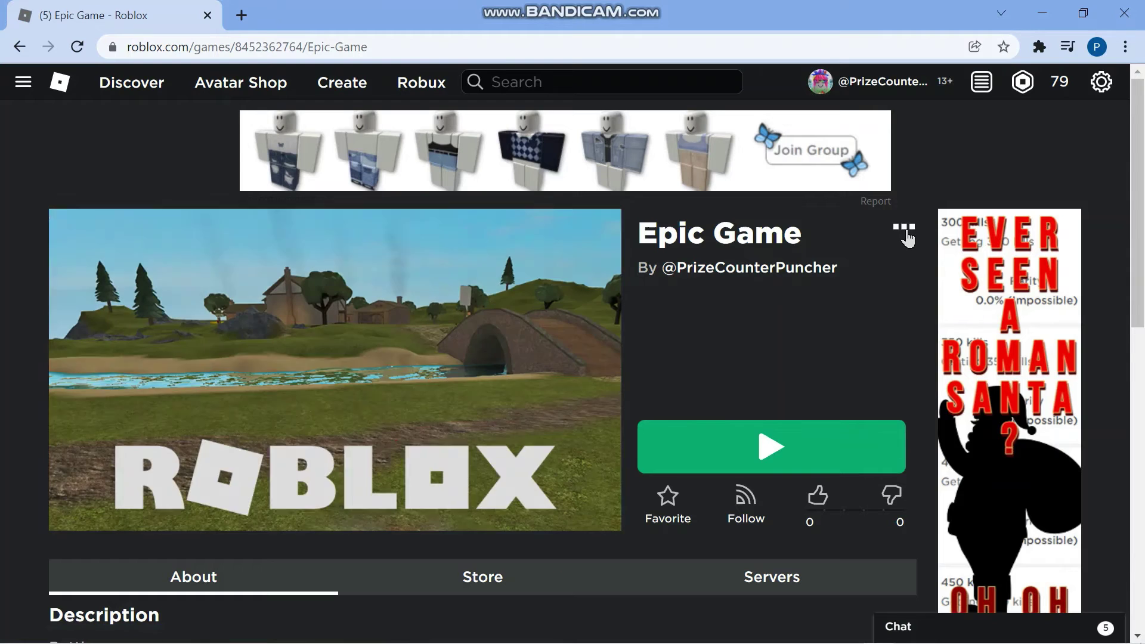
{"action": "left_click", "coordinate": [905, 229]}
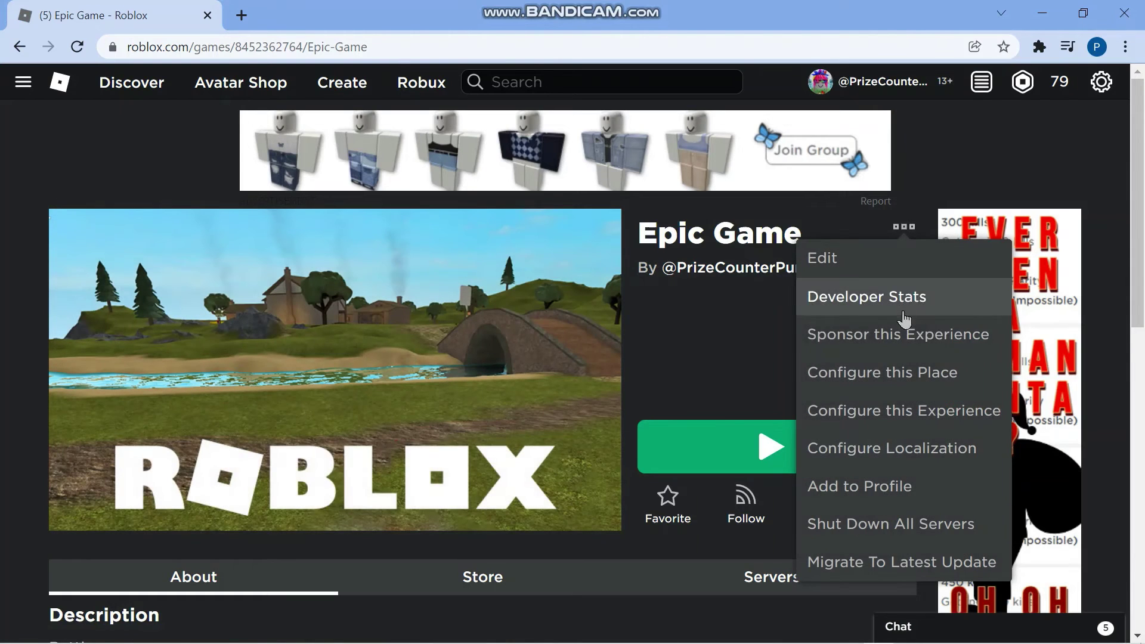
Select Private for Epic Game's experience privacy and save the settings
{"action": "left_click", "coordinate": [896, 412]}
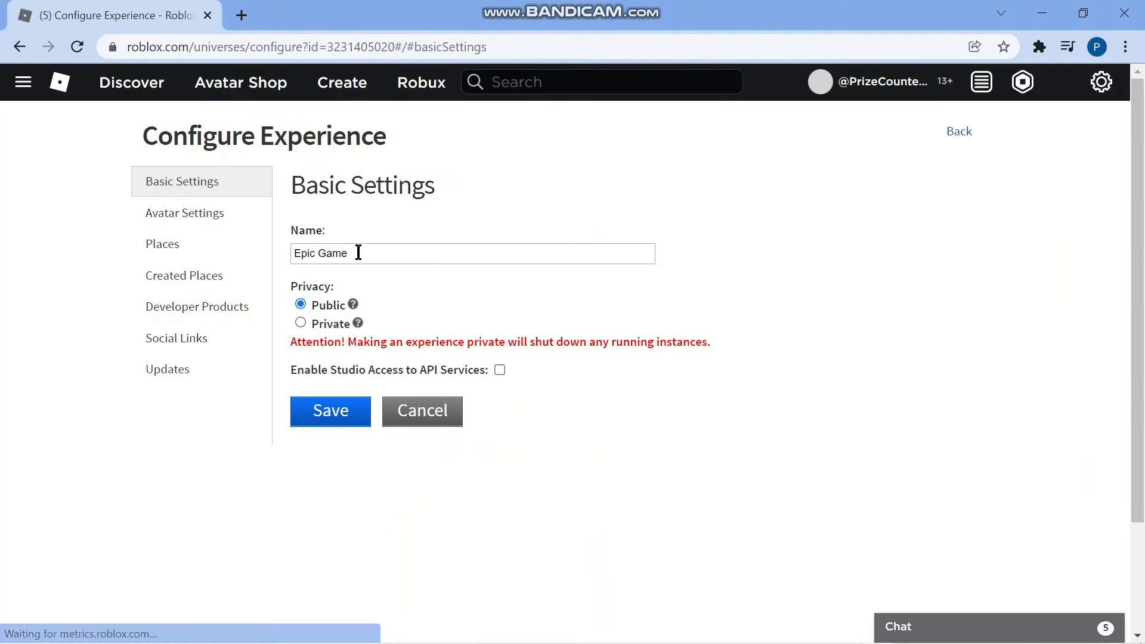
{"action": "left_click", "coordinate": [298, 325]}
{"action": "left_click", "coordinate": [327, 417]}
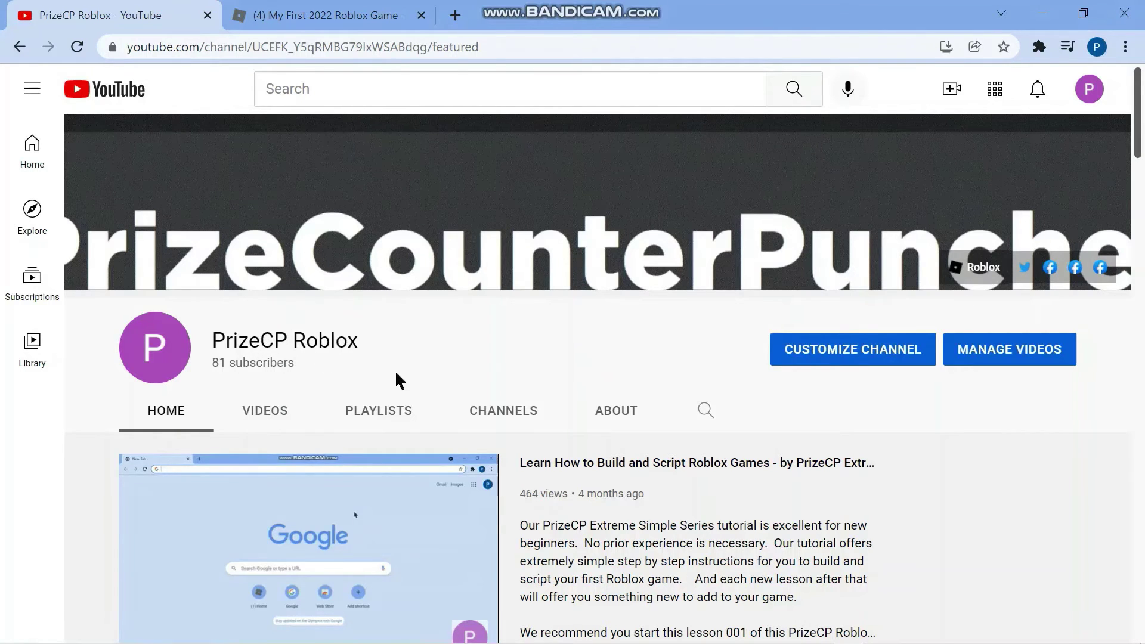
Show the YouTube channel's Playlists tab and scroll through all nine playlists
{"action": "left_click", "coordinate": [374, 422]}
{"action": "scroll", "coordinate": [543, 379], "scroll_direction": "down", "scroll_amount": 1}
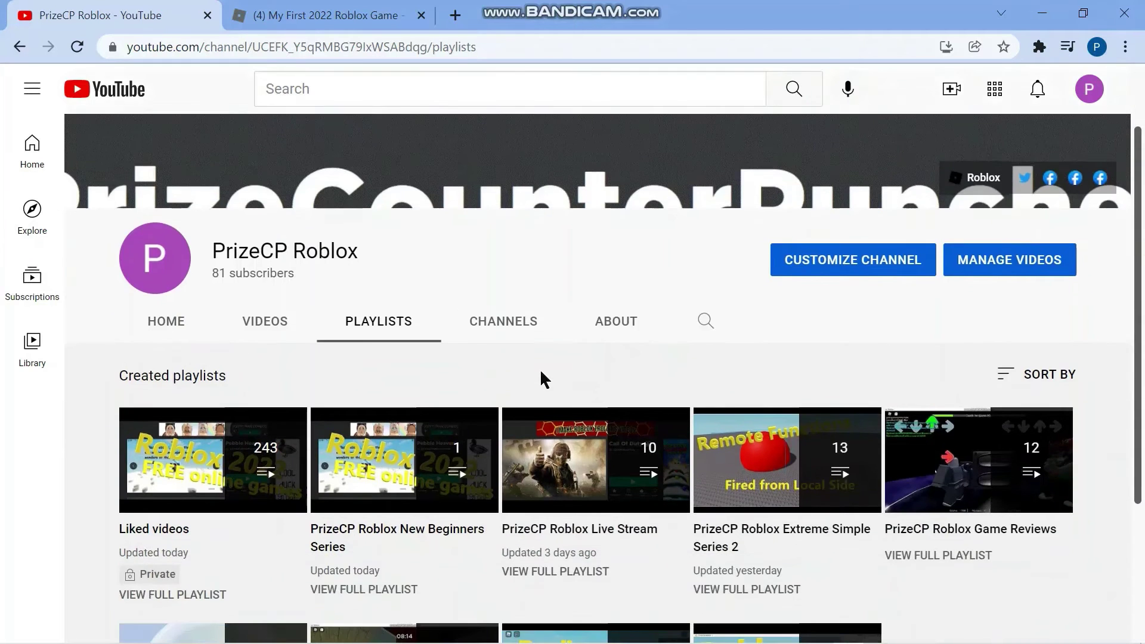
{"action": "scroll", "coordinate": [539, 369], "scroll_direction": "down", "scroll_amount": 3}
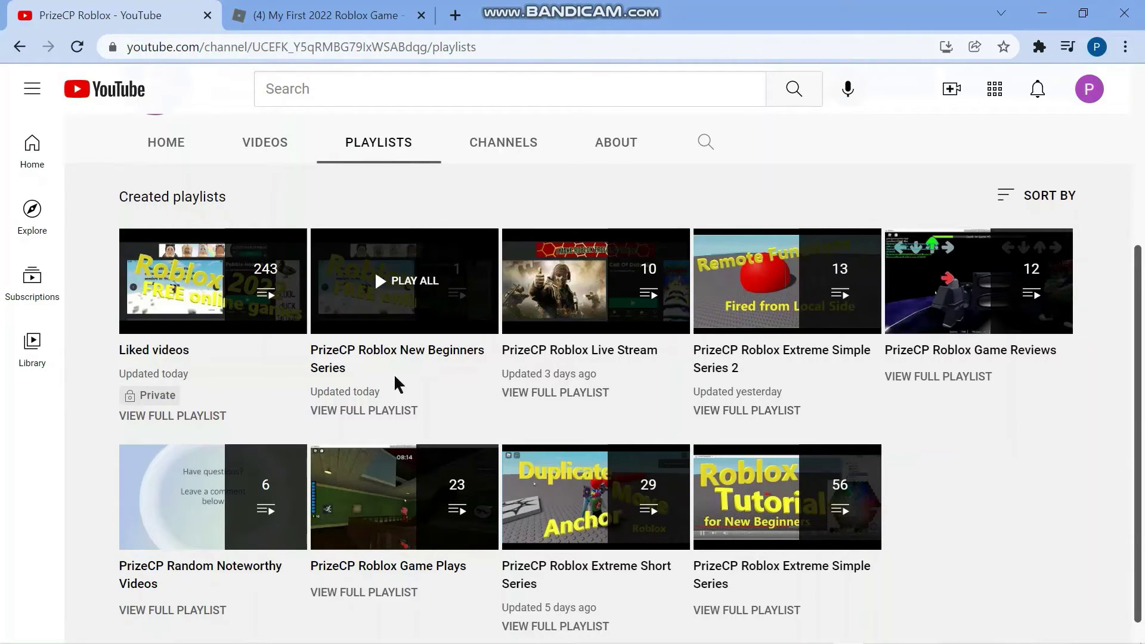
{"action": "mouse_move", "coordinate": [978, 460]}
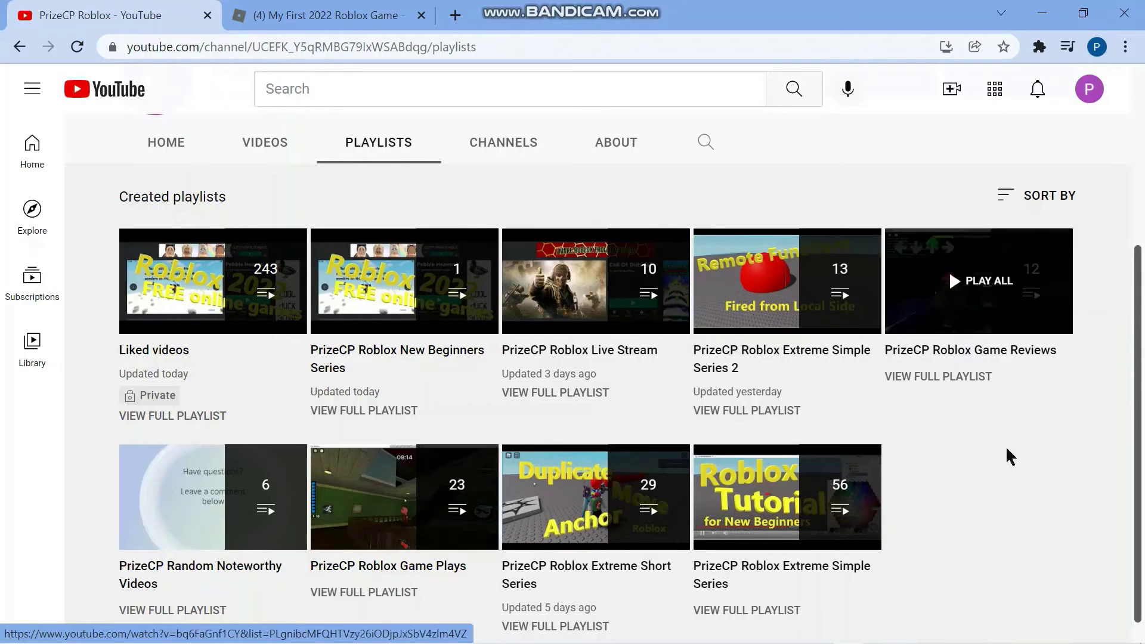
{"action": "scroll", "coordinate": [991, 472], "scroll_direction": "down", "scroll_amount": 1}
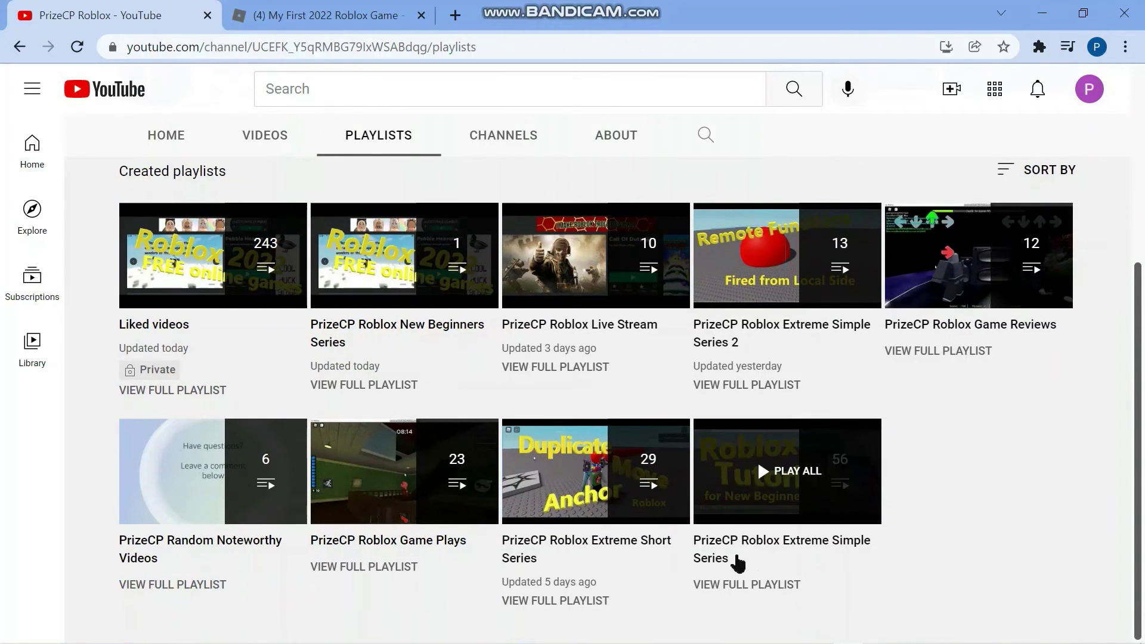
{"action": "mouse_move", "coordinate": [786, 498]}
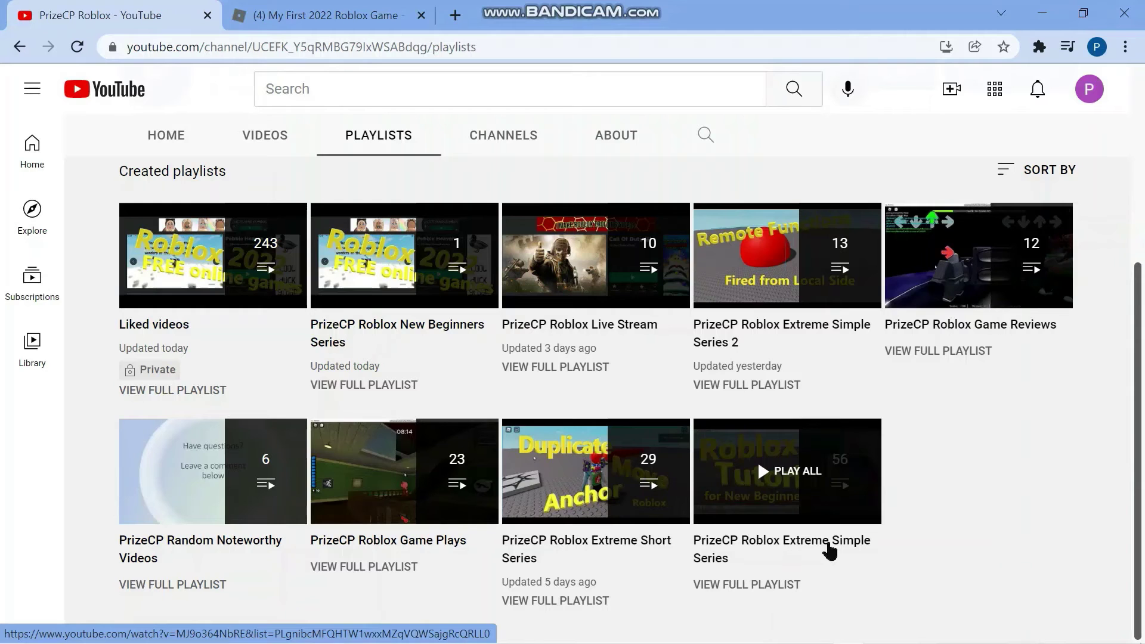
Play the PrizeCP Roblox Extreme Simple Series playlist from episode 001 and select its series number
{"action": "left_click", "coordinate": [796, 496]}
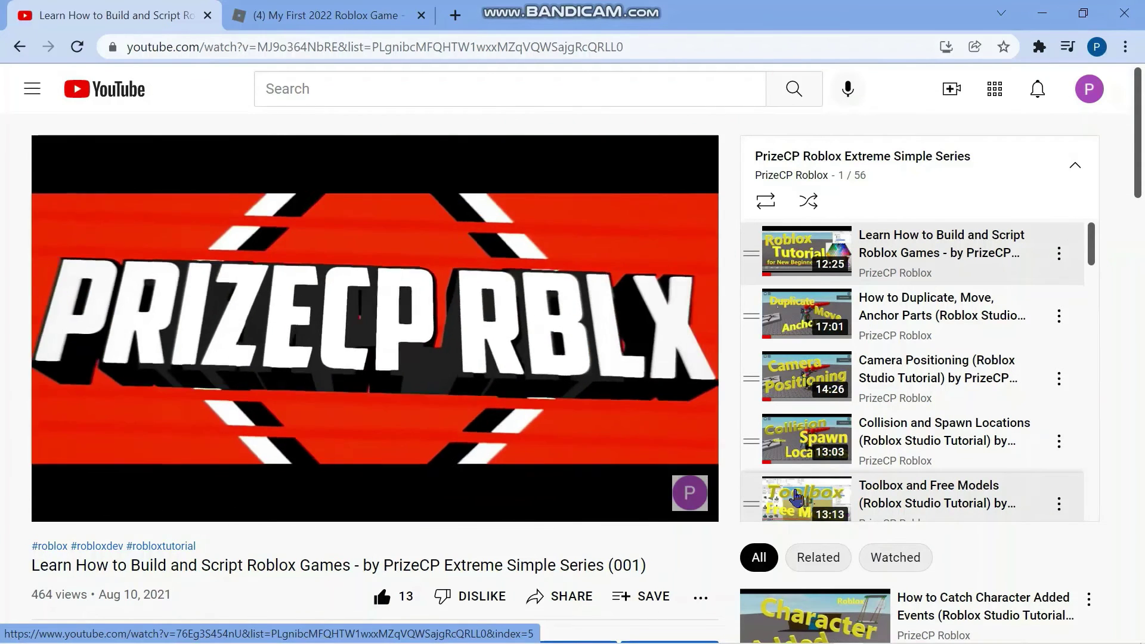
{"action": "left_click_drag", "start_coordinate": [641, 565], "coordinate": [615, 565]}
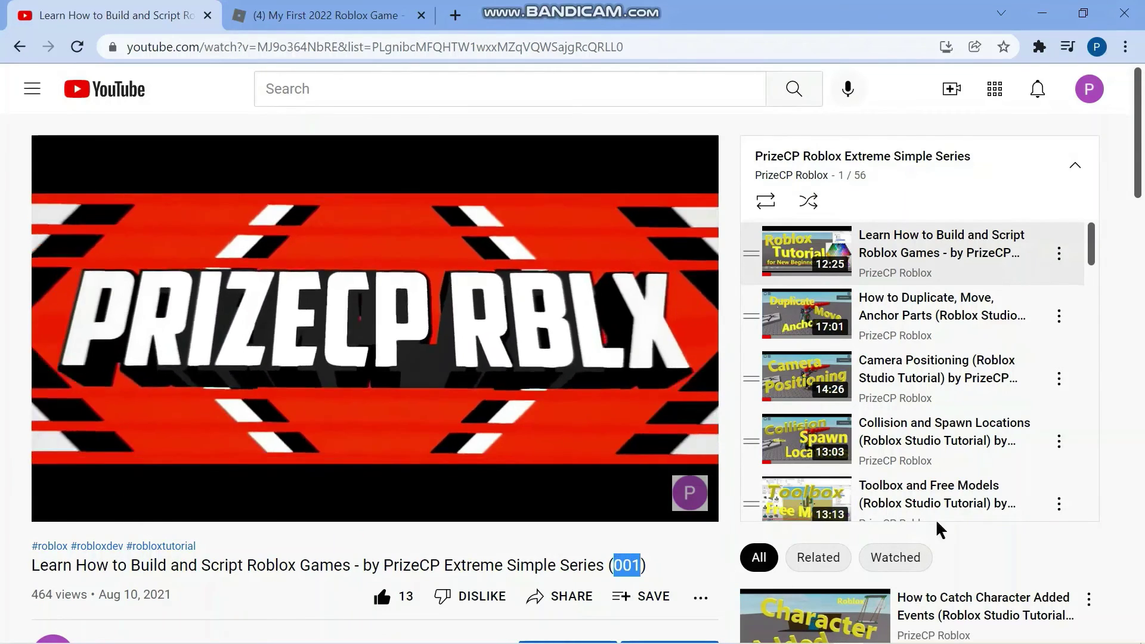